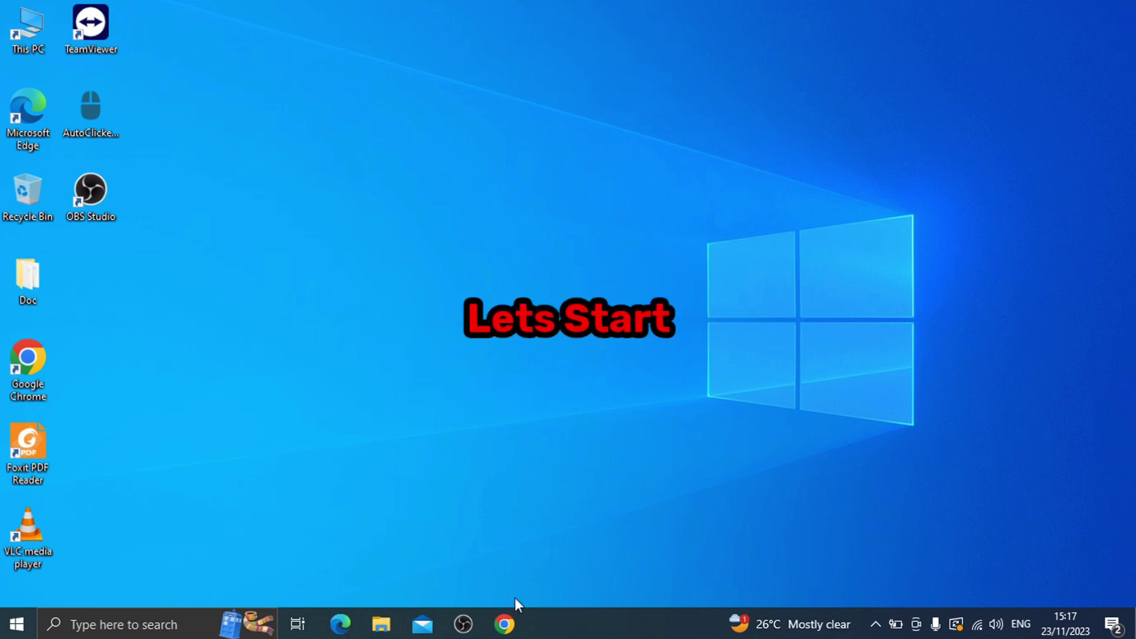
pyautogui.click(504, 623)
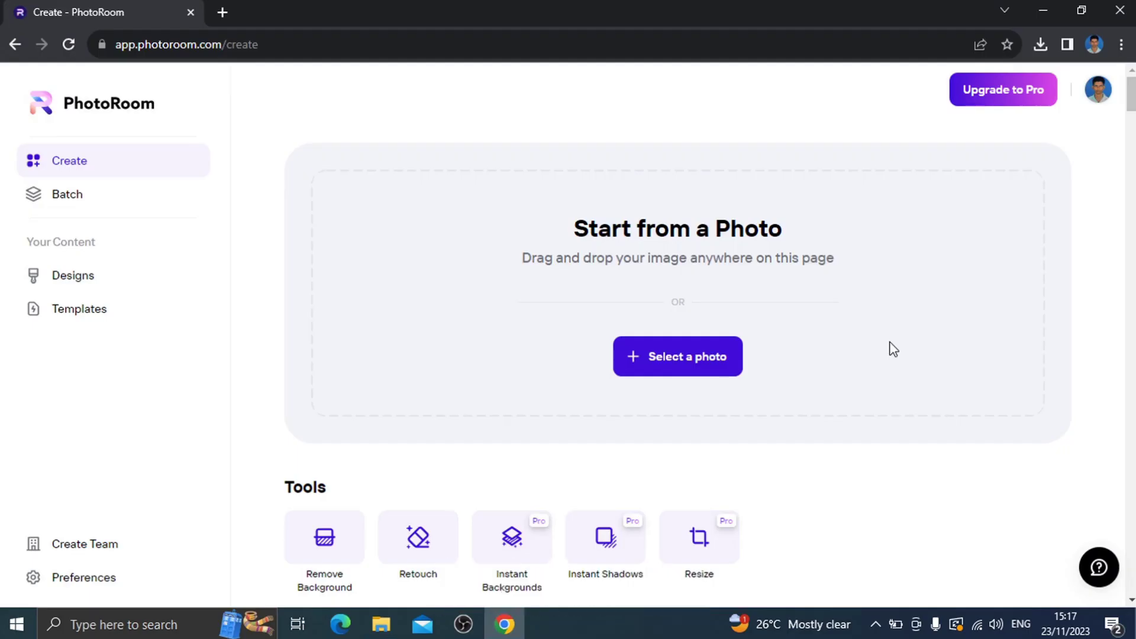
pyautogui.scroll(-5, 891, 348)
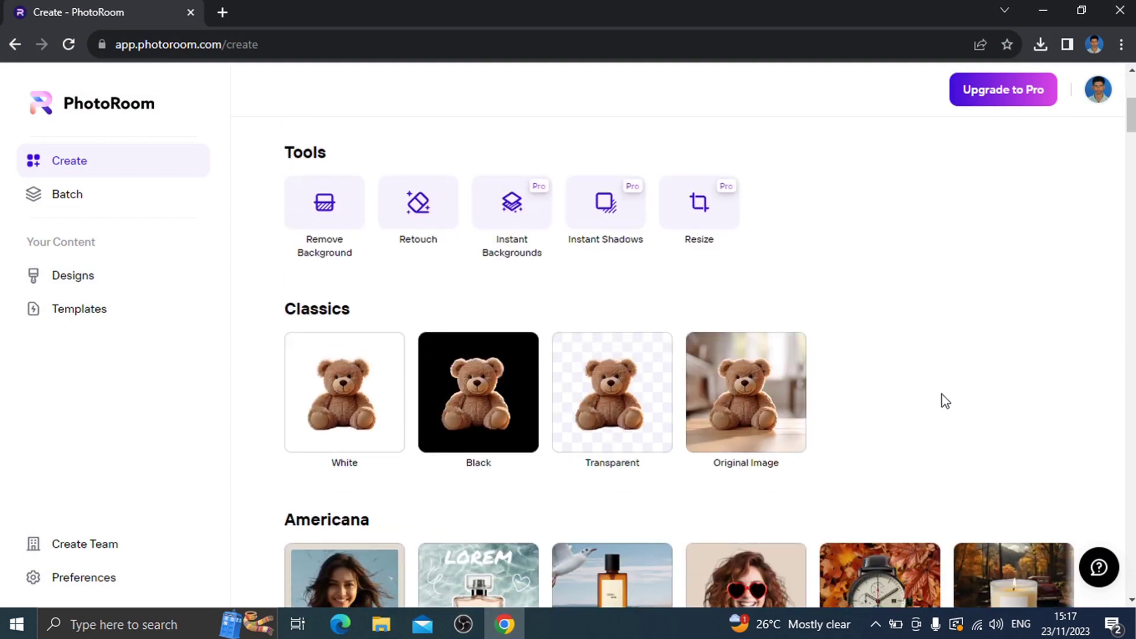
pyautogui.scroll(-4, 938, 398)
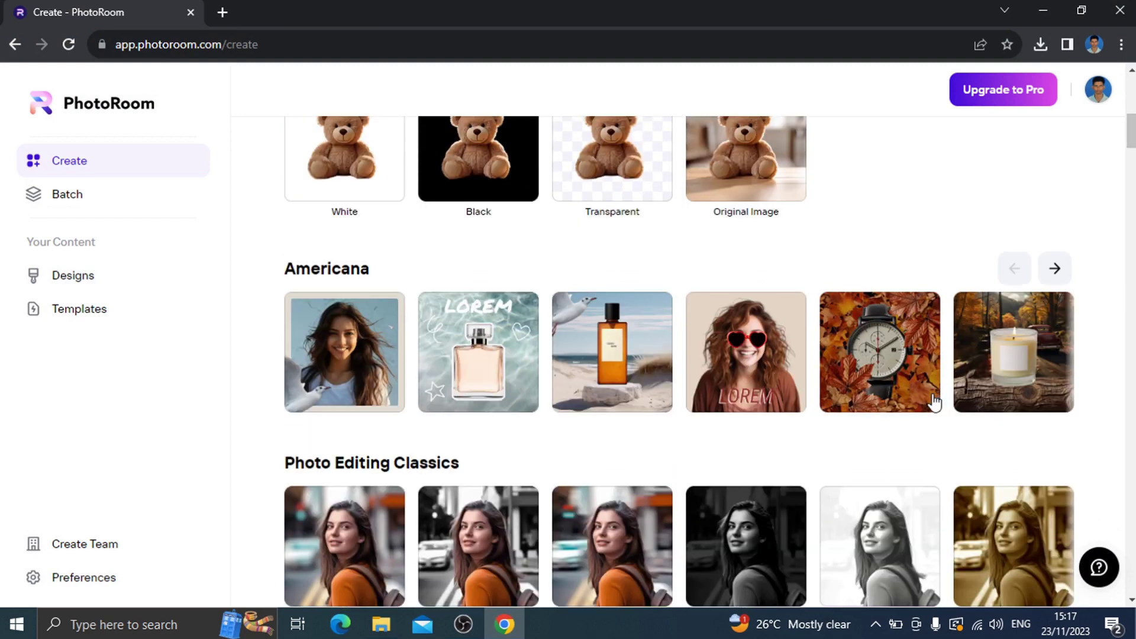
pyautogui.scroll(-1, 787, 500)
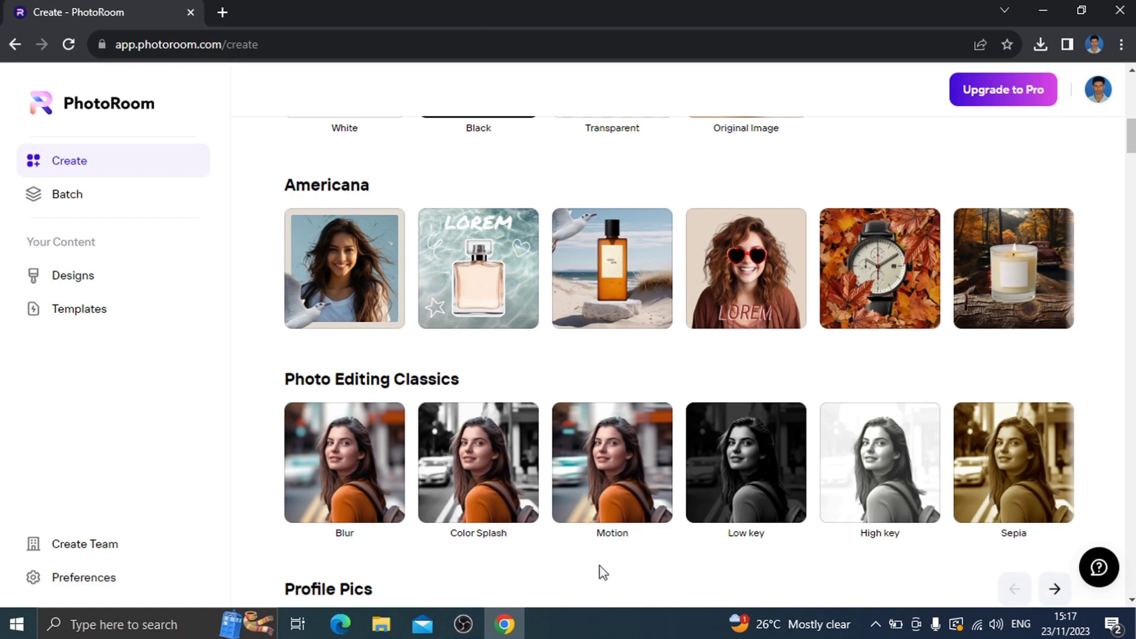
pyautogui.scroll(-3, 638, 523)
pyautogui.scroll(-3, 637, 523)
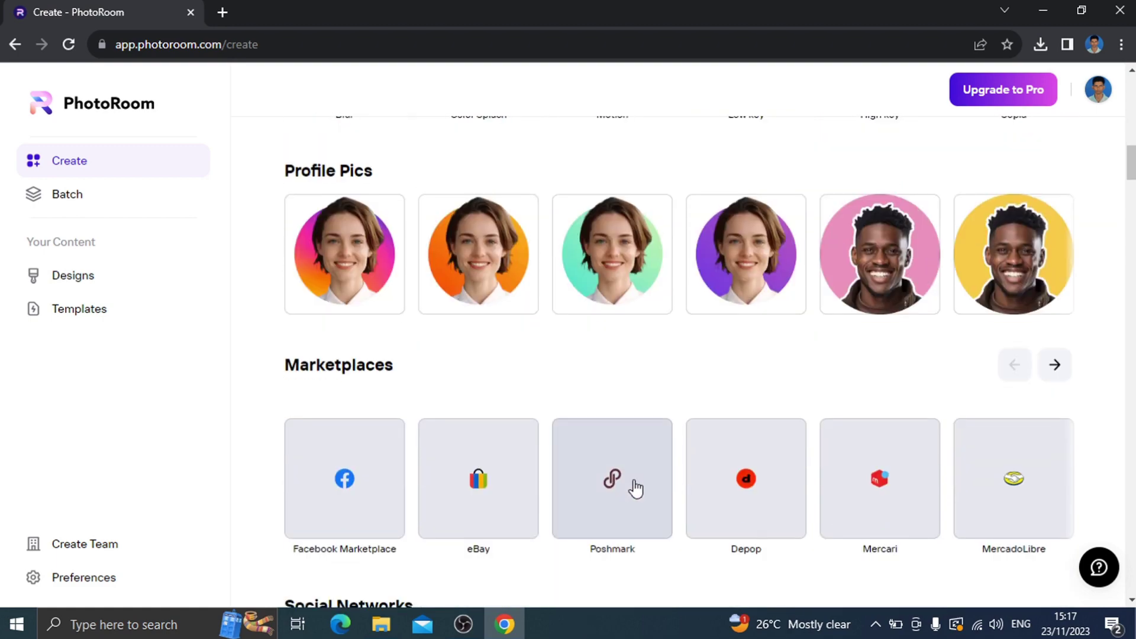
pyautogui.scroll(3, 633, 487)
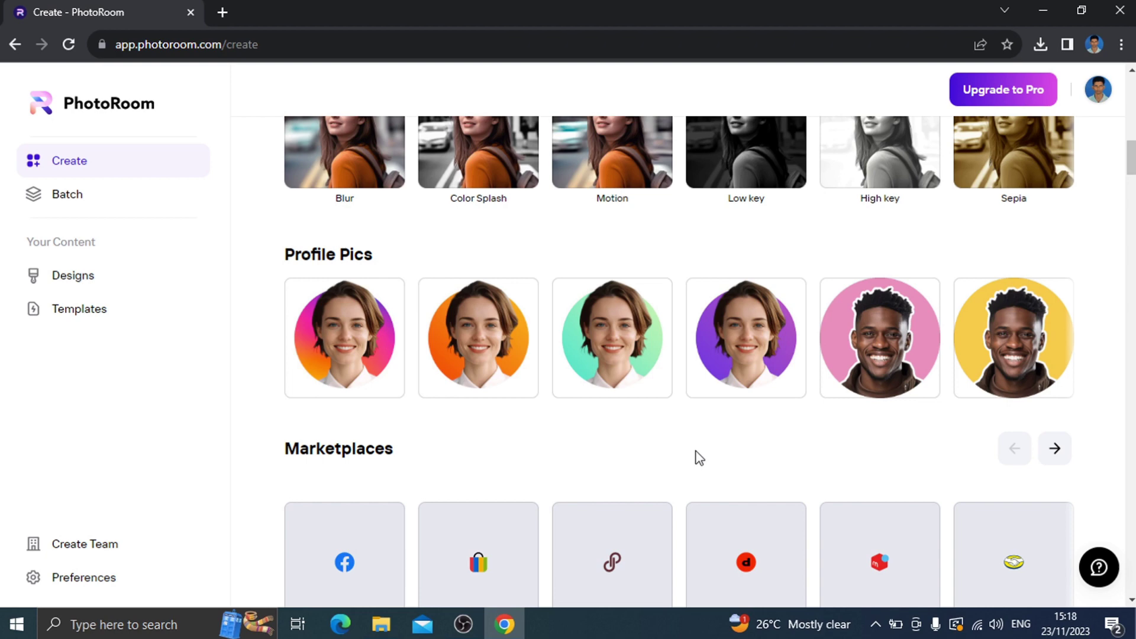
pyautogui.scroll(-15, 673, 476)
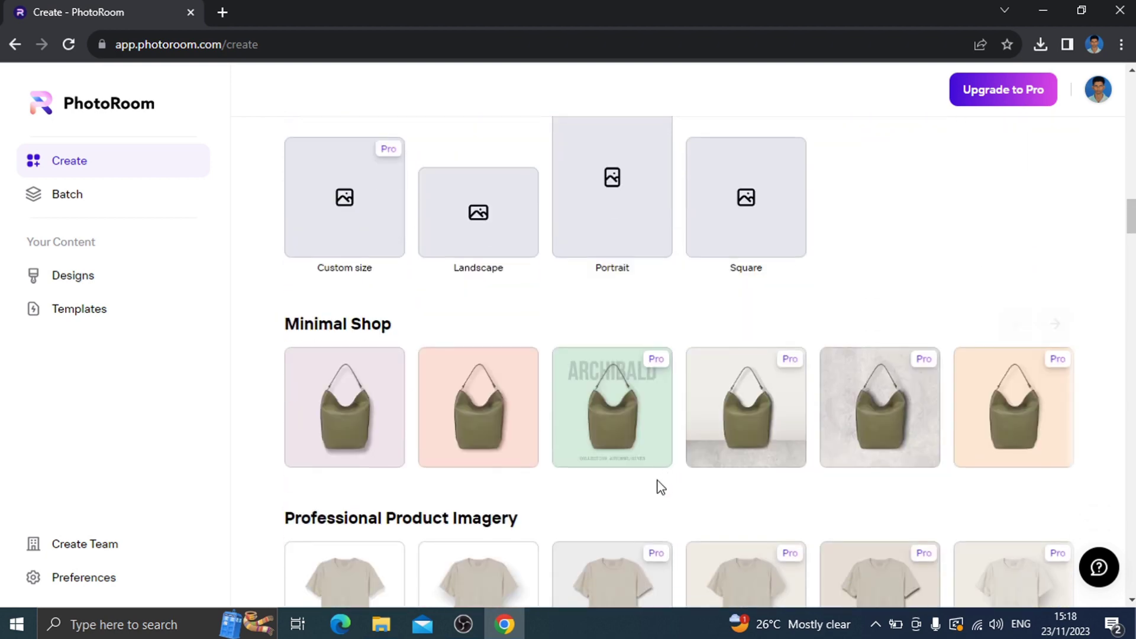
pyautogui.scroll(-1, 657, 484)
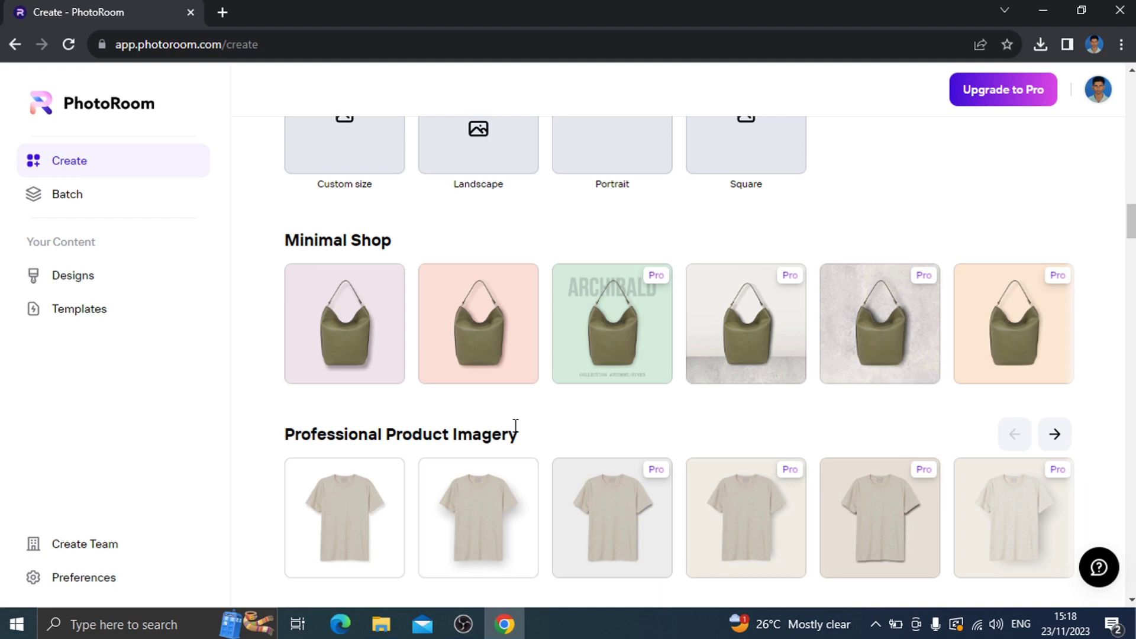
pyautogui.scroll(-5, 516, 426)
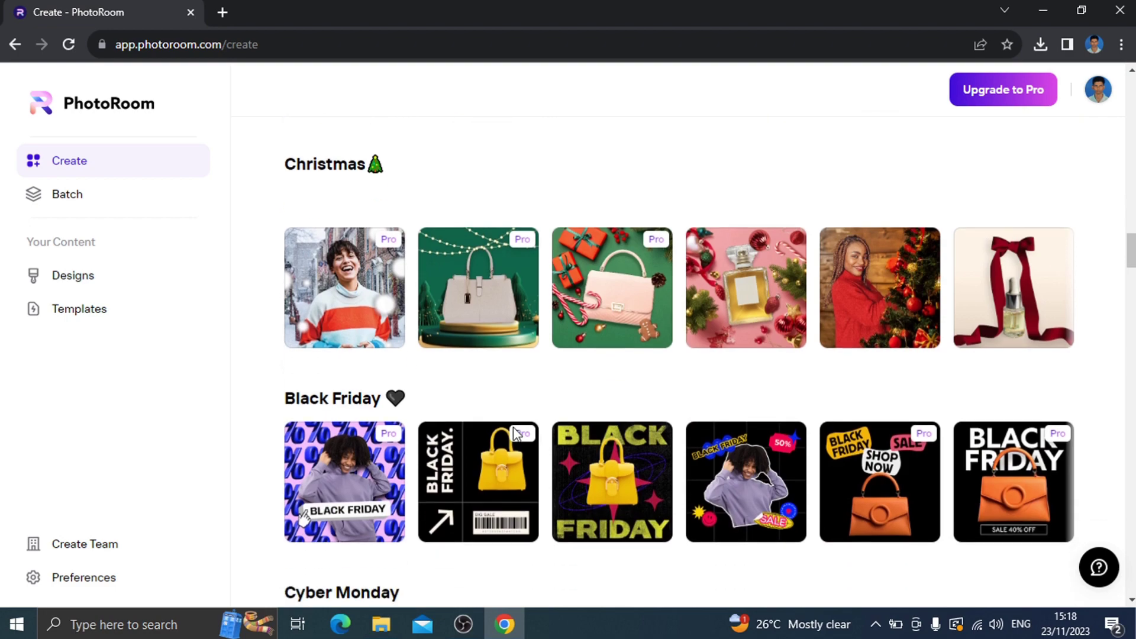
pyautogui.scroll(-5, 515, 435)
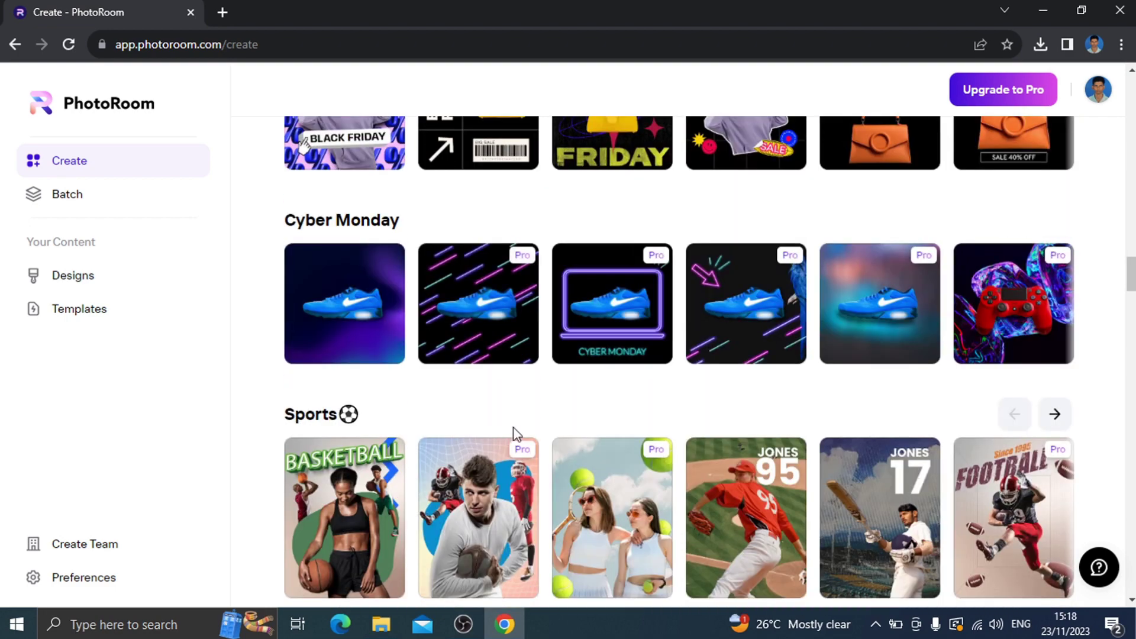
pyautogui.scroll(-1, 514, 434)
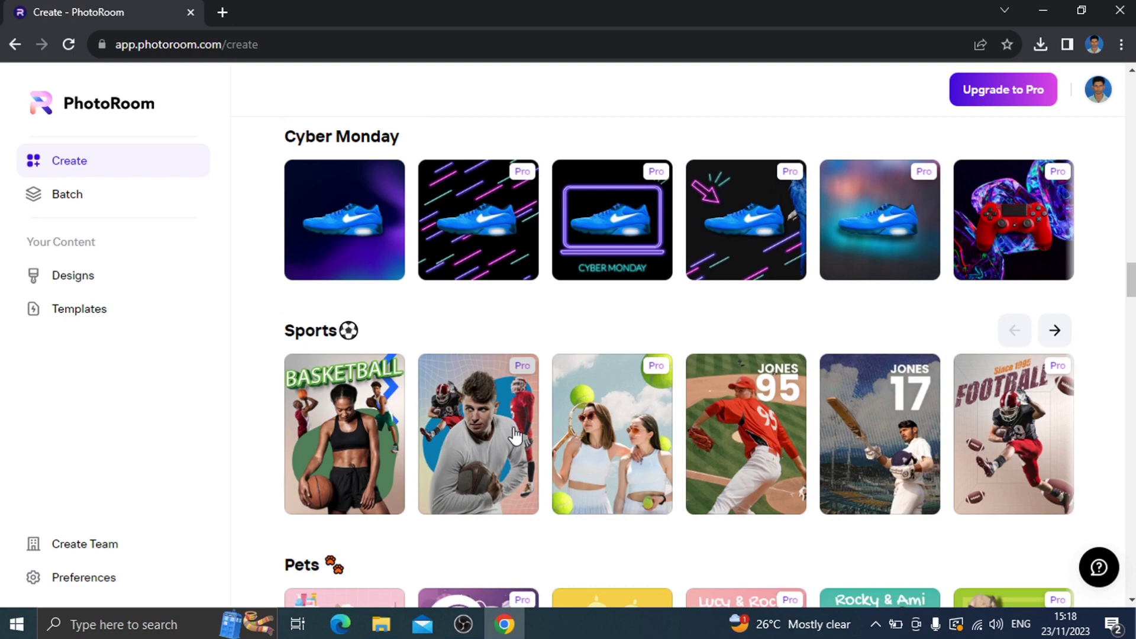
pyautogui.scroll(-8, 515, 435)
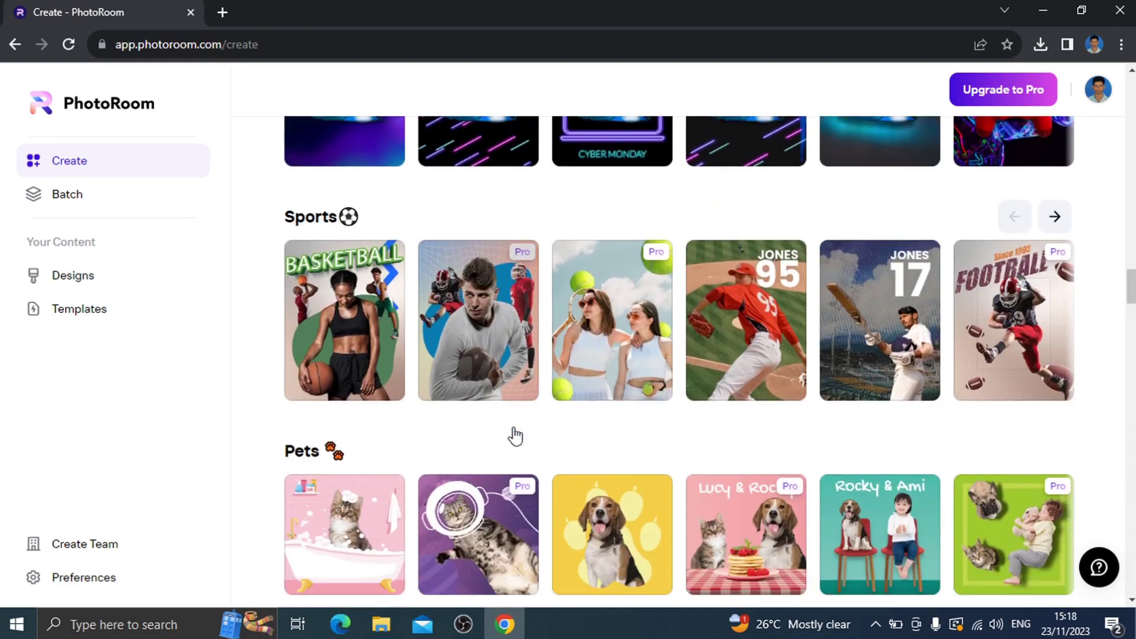
pyautogui.scroll(-2, 513, 427)
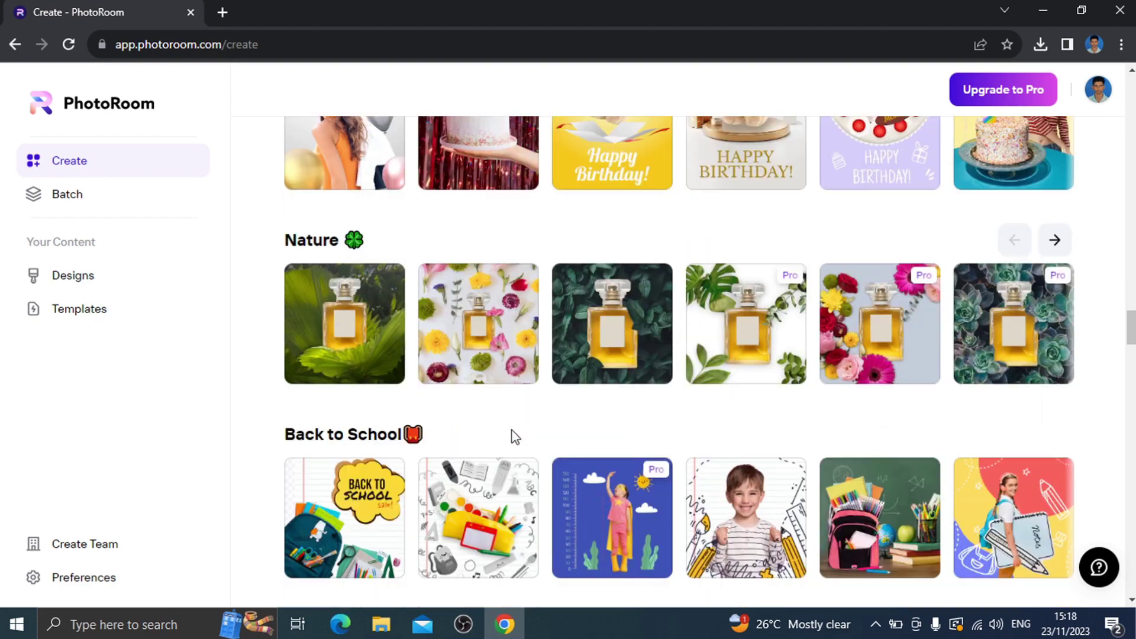
pyautogui.scroll(-3, 513, 429)
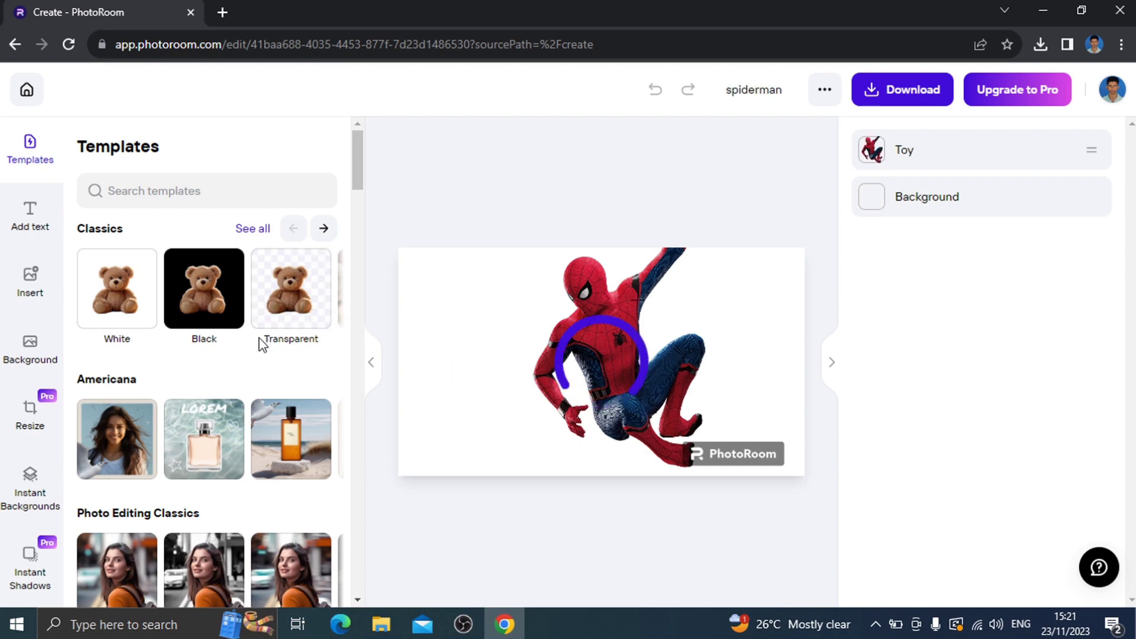
# Apply the blurred city-skyline template as the Spider-Man toy's background and deselect to view it.
pyautogui.click(474, 383)
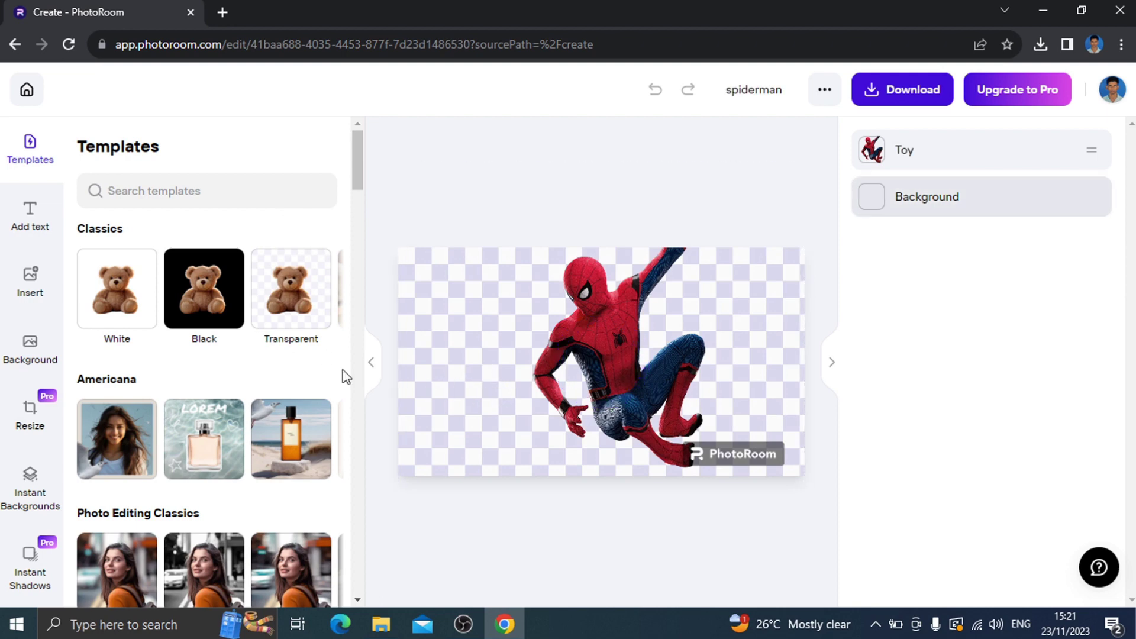
pyautogui.scroll(-3, 246, 417)
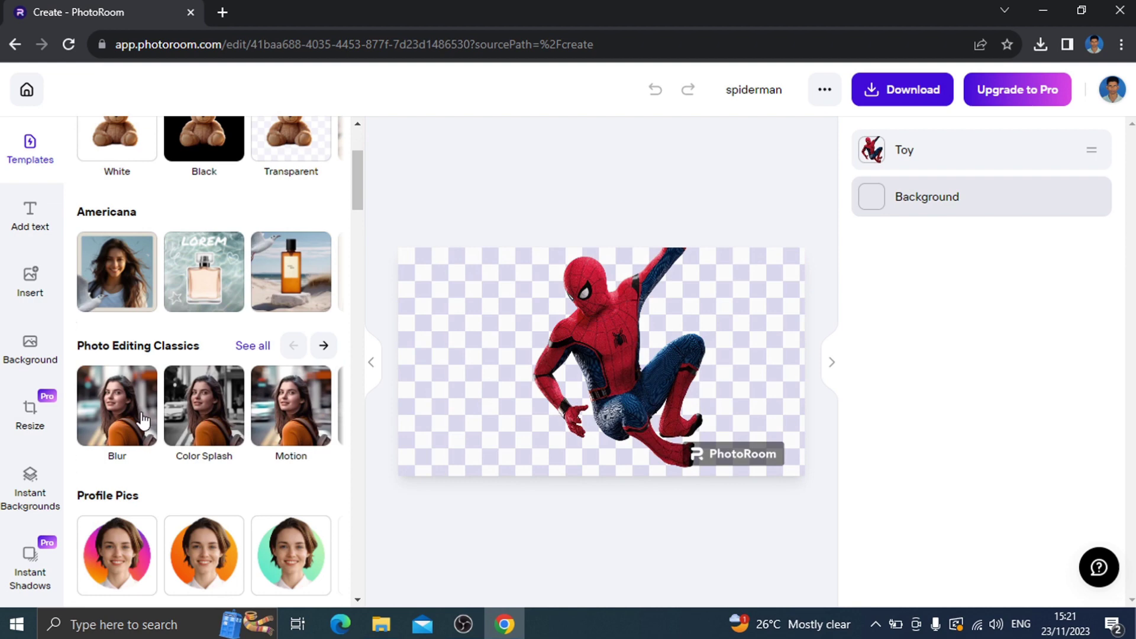
pyautogui.click(409, 506)
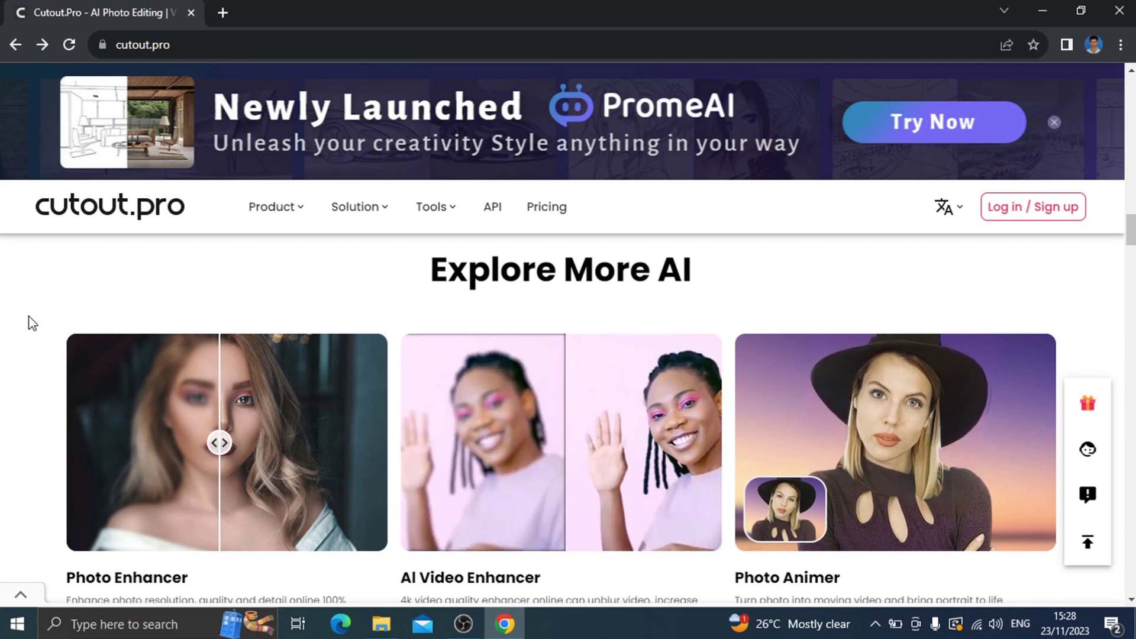
# Switch to the File Explorer Characters folder containing tonny.jpg.
pyautogui.hotkey('alt', 'Tab')
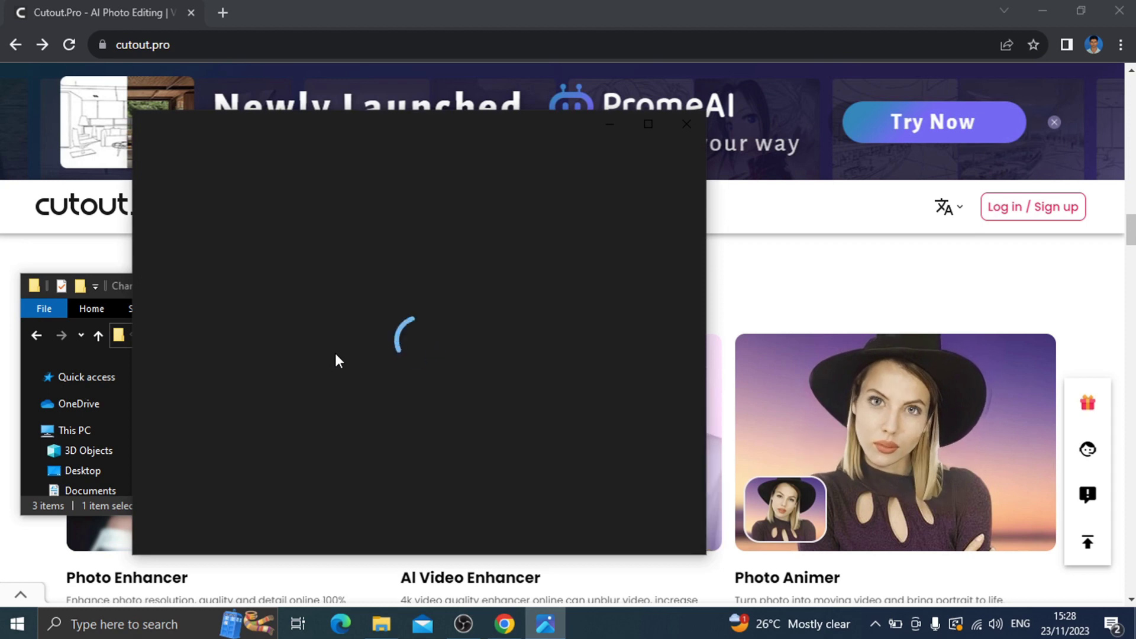
# Zoom into tonny.jpg up to 555% to inspect its blur, then zoom back out.
pyautogui.scroll(3, 434, 356)
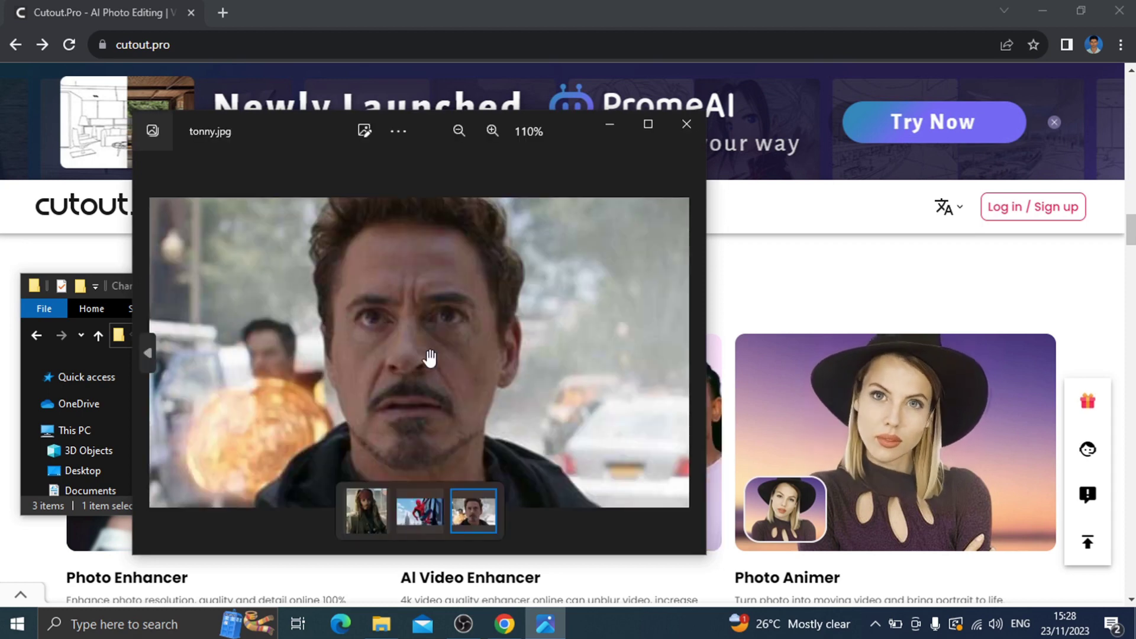
pyautogui.scroll(2, 435, 354)
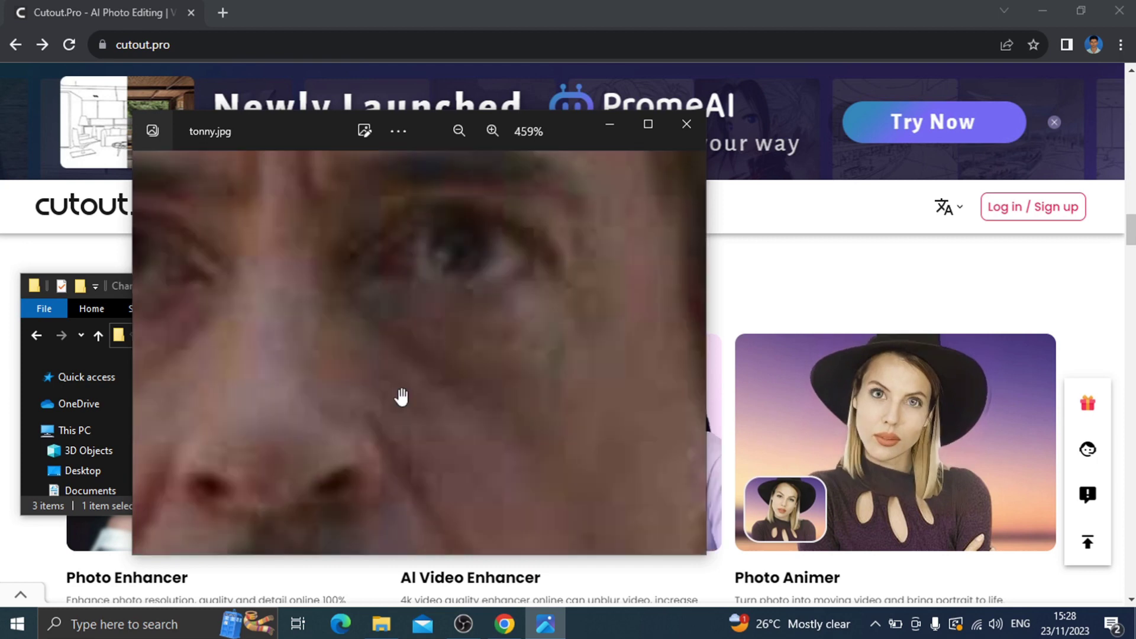
pyautogui.scroll(1, 418, 421)
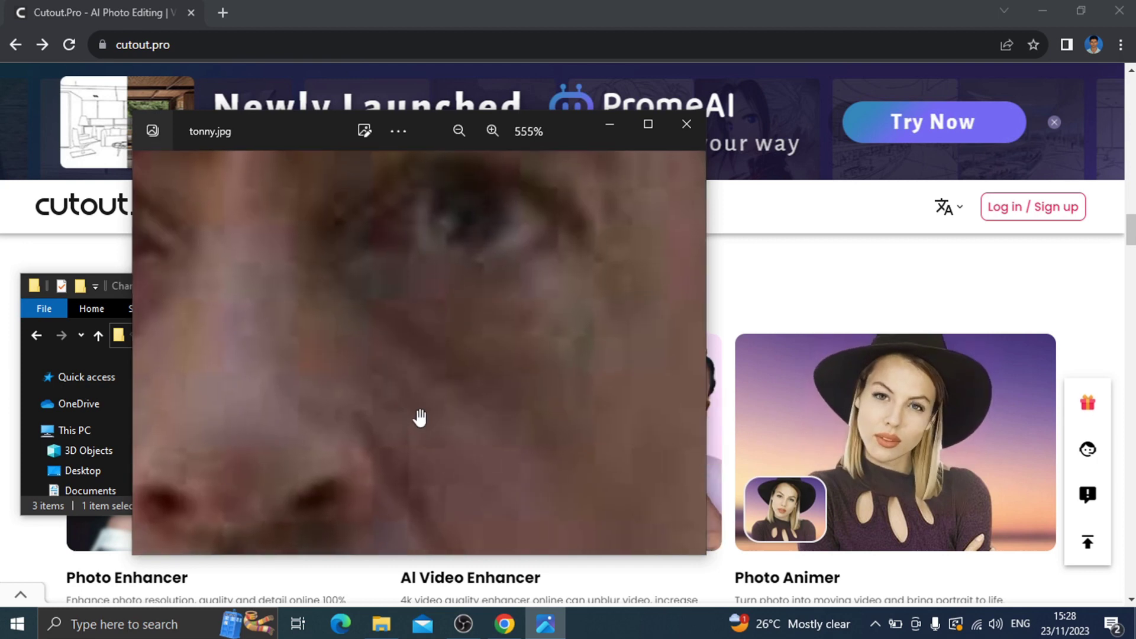
pyautogui.scroll(-3, 419, 418)
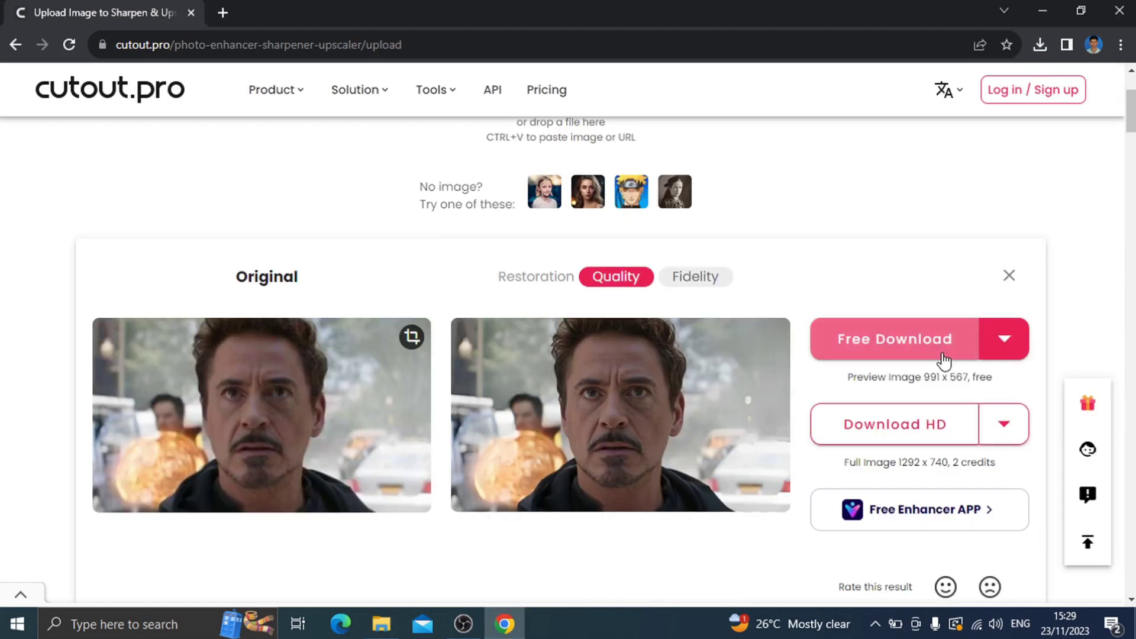
# Download the free 991 x 567 enhanced preview and zoom in on the face detail.
pyautogui.click(941, 355)
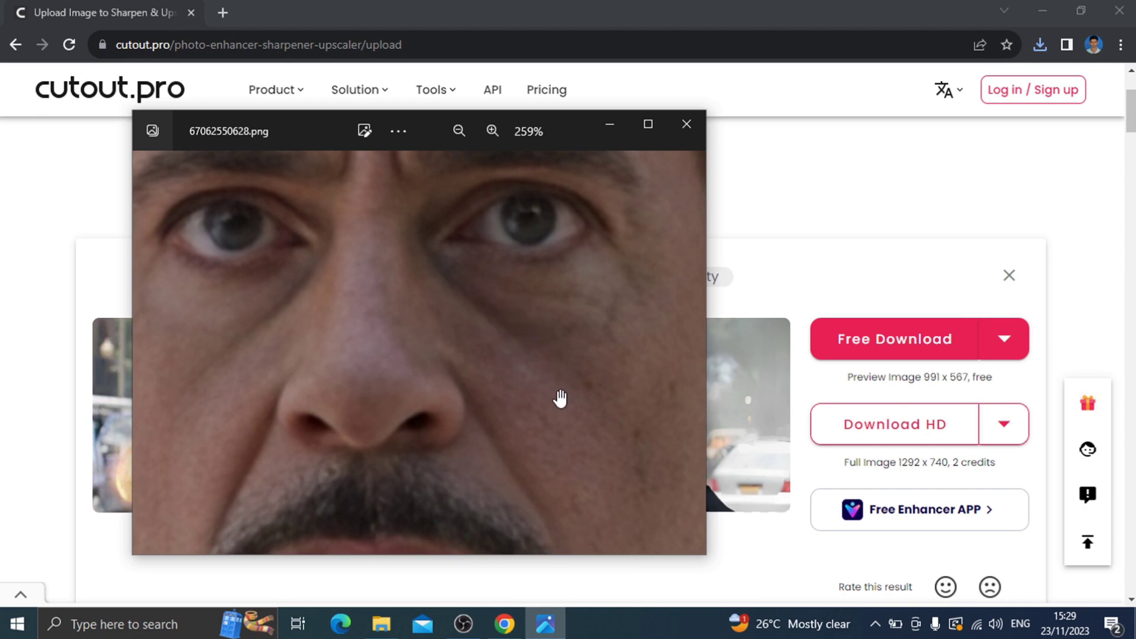
pyautogui.scroll(-1, 565, 401)
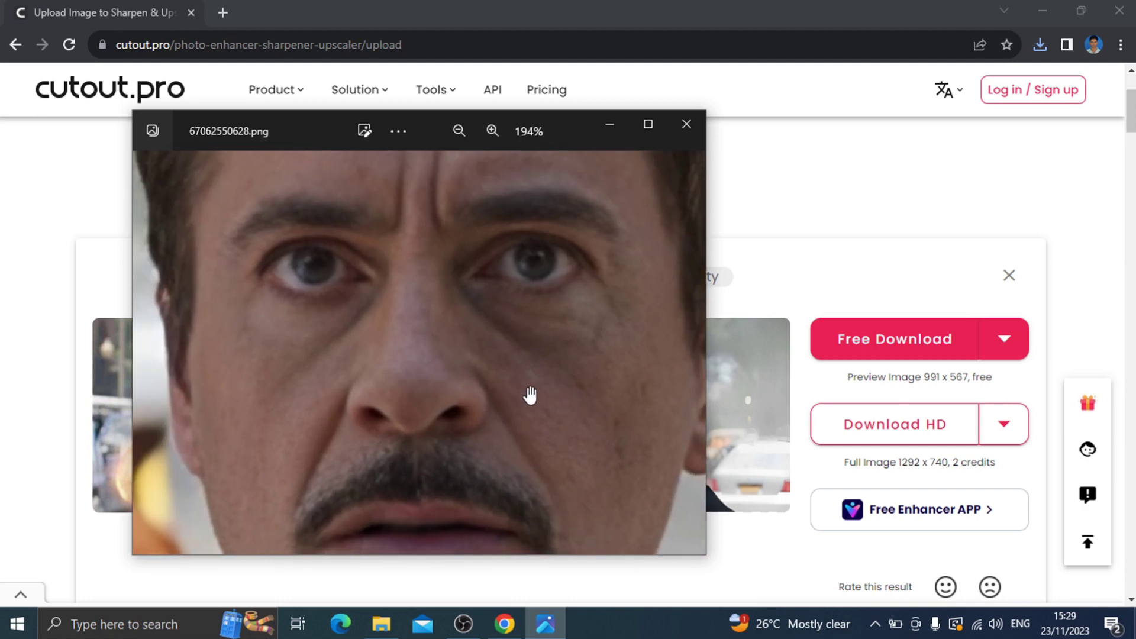
pyautogui.scroll(2, 527, 393)
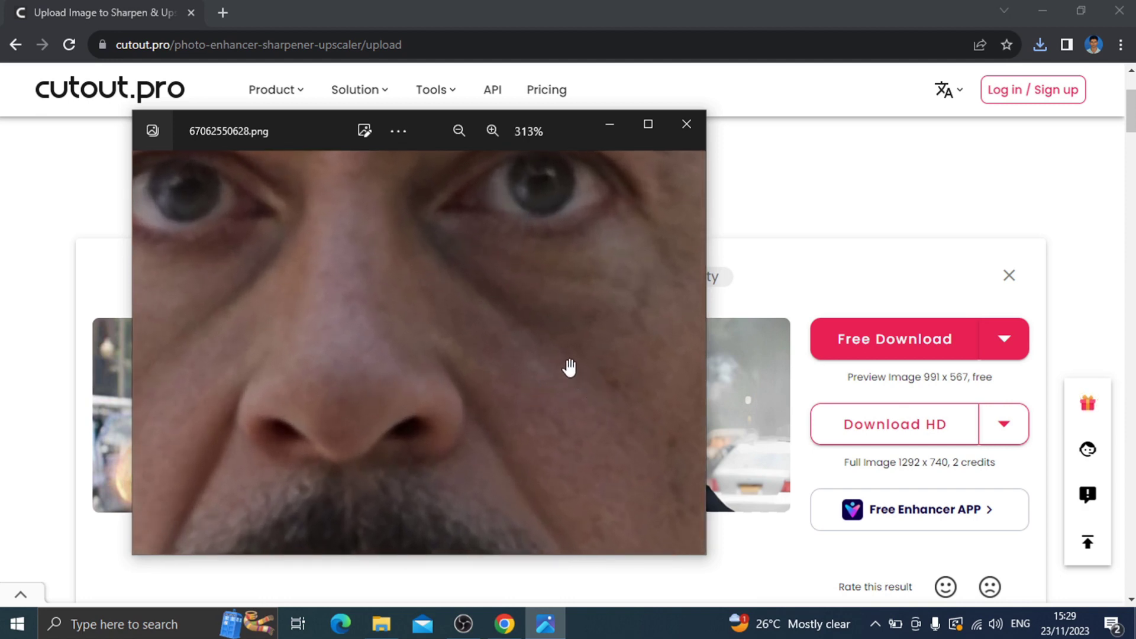
pyautogui.moveTo(568, 368); pyautogui.dragTo(538, 388)
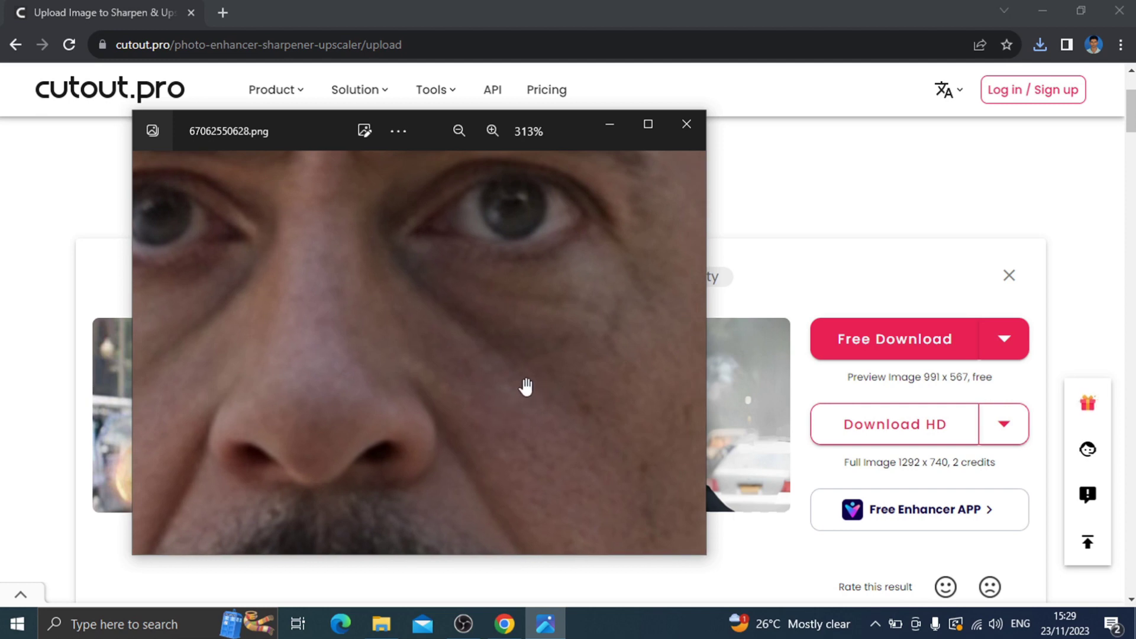
pyautogui.scroll(-3, 524, 386)
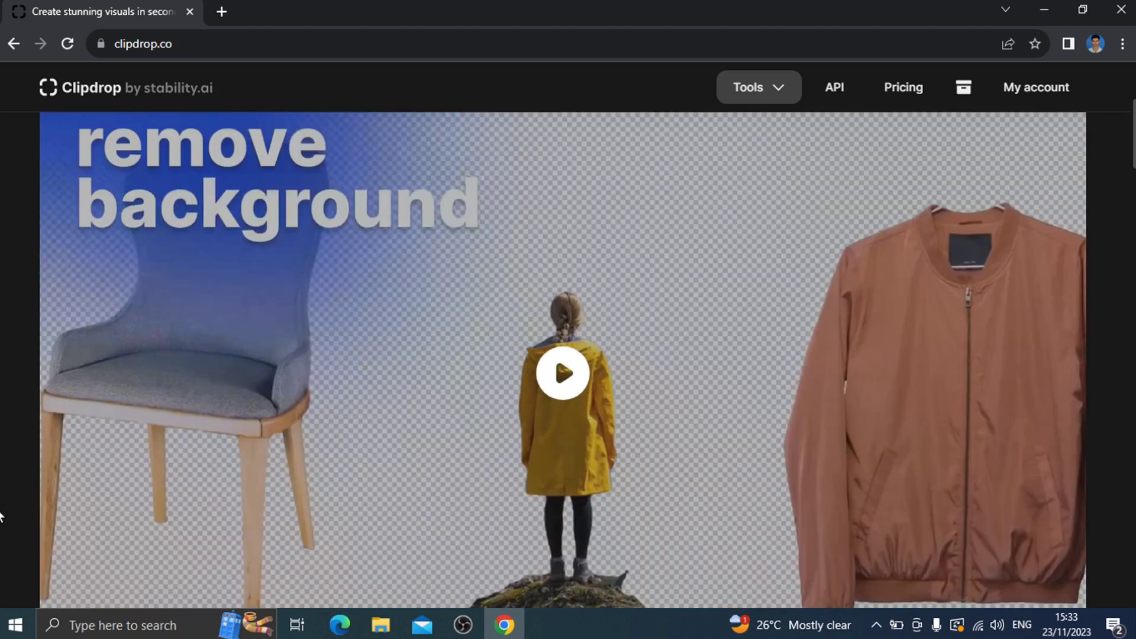
# Scroll the Clipdrop home page down past the hero video to the tools grid.
pyautogui.scroll(-10, 19, 432)
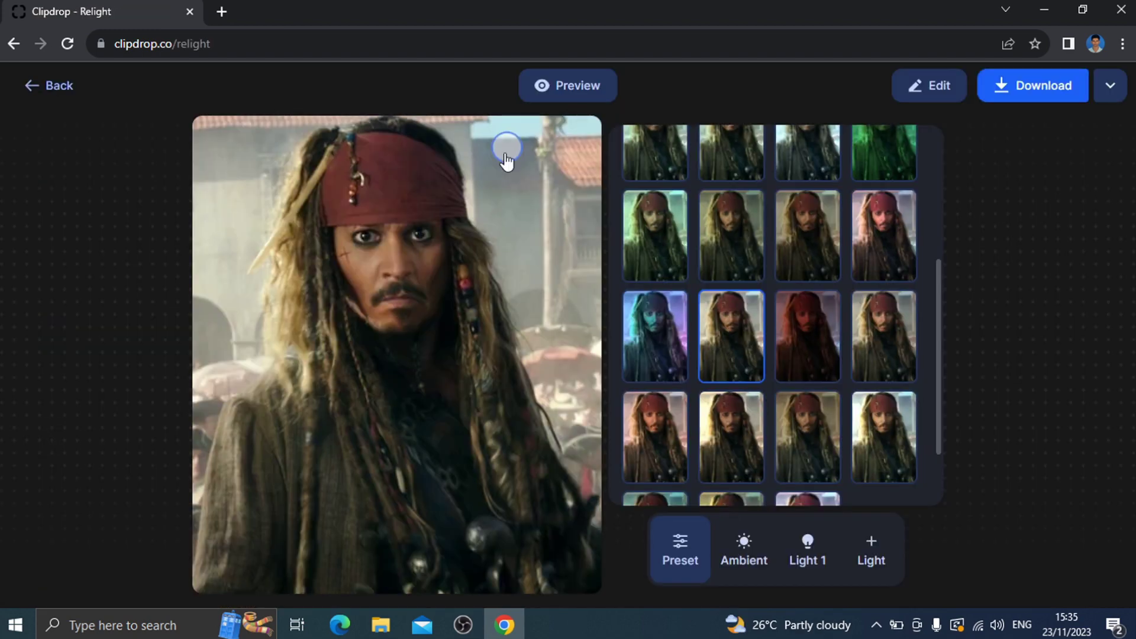
# Place Light 1 just below the pirate's chin and add a second, red Light 2.
pyautogui.moveTo(506, 160); pyautogui.dragTo(333, 533)
pyautogui.click(350, 361)
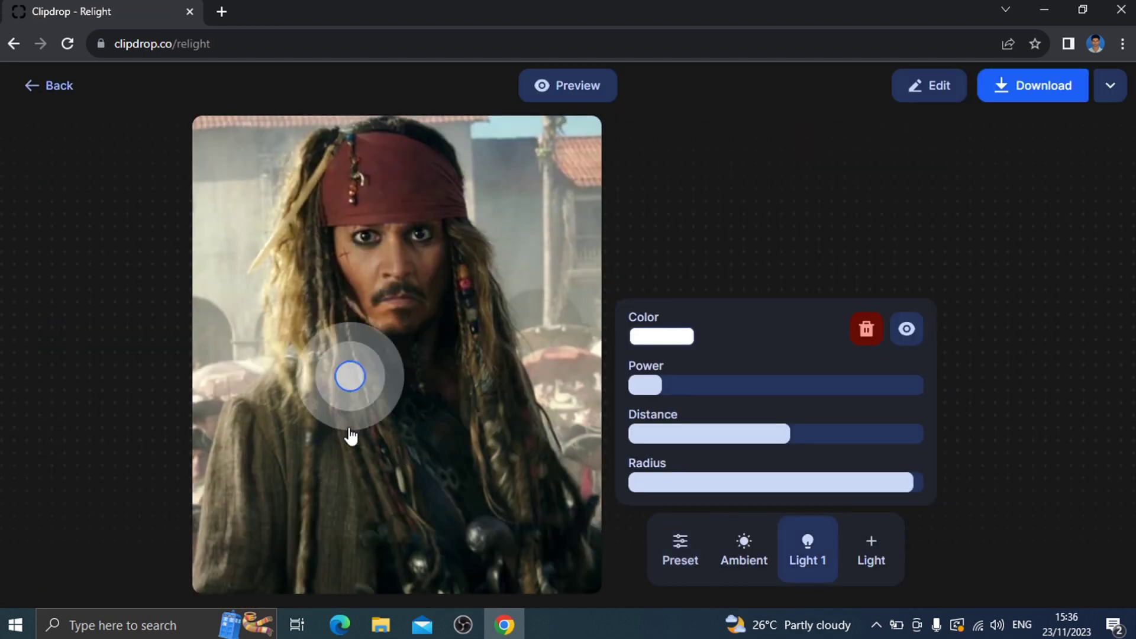
pyautogui.click(878, 521)
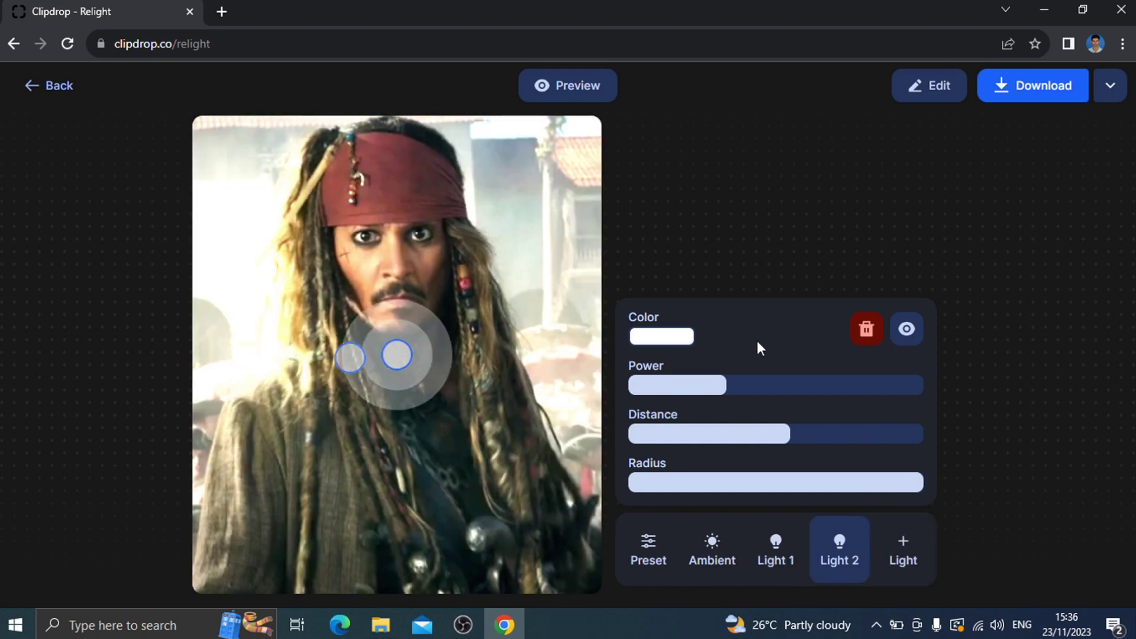
pyautogui.click(654, 339)
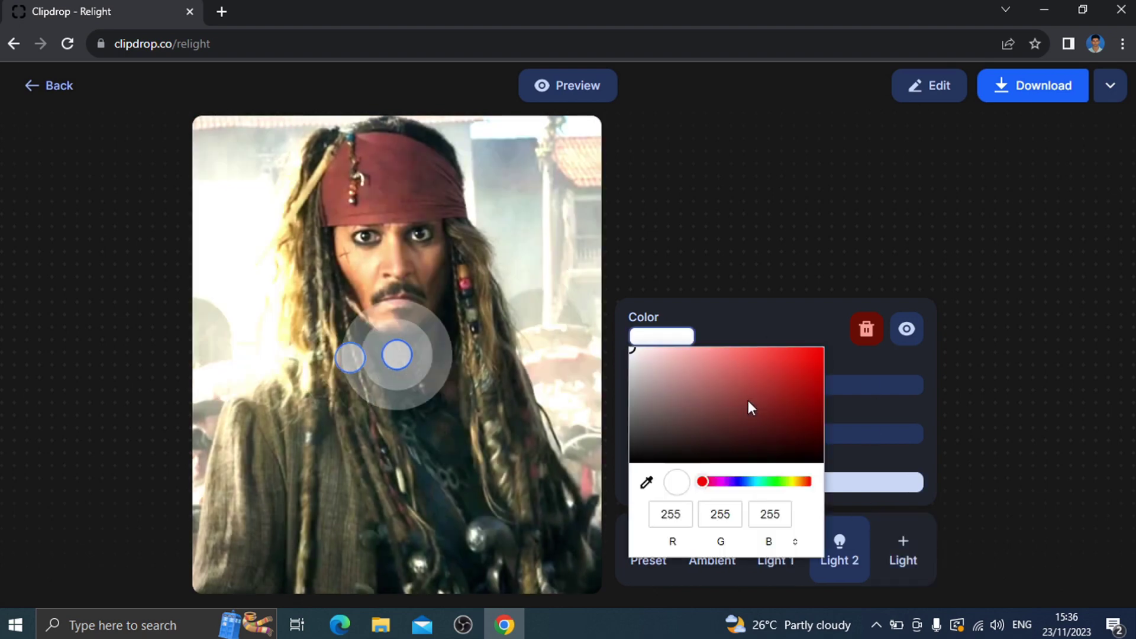
pyautogui.click(779, 347)
pyautogui.click(572, 401)
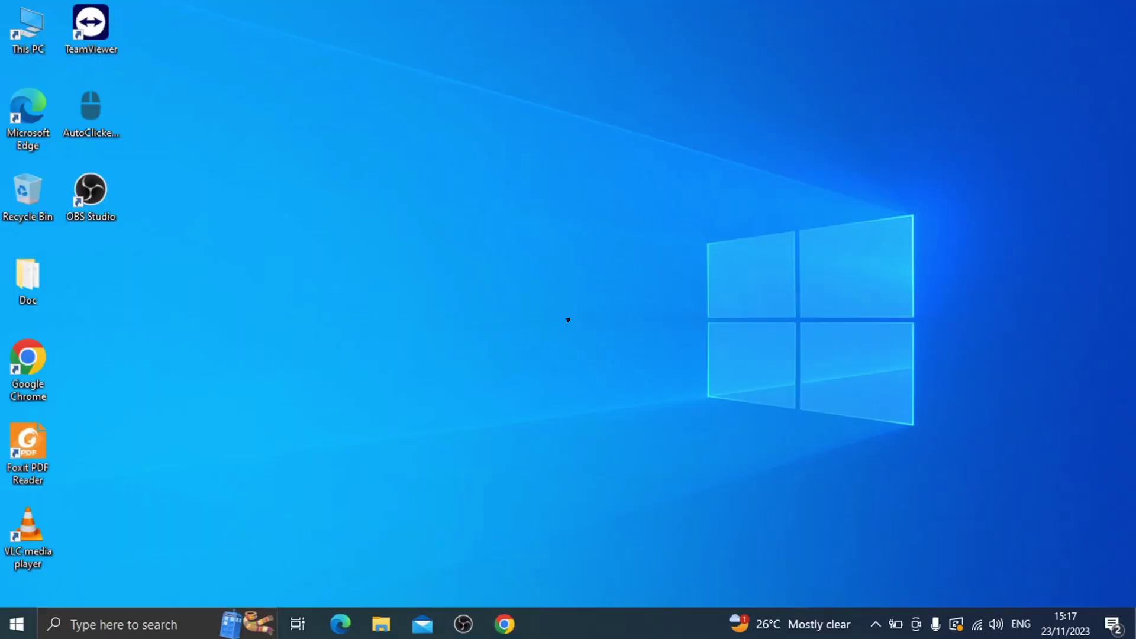